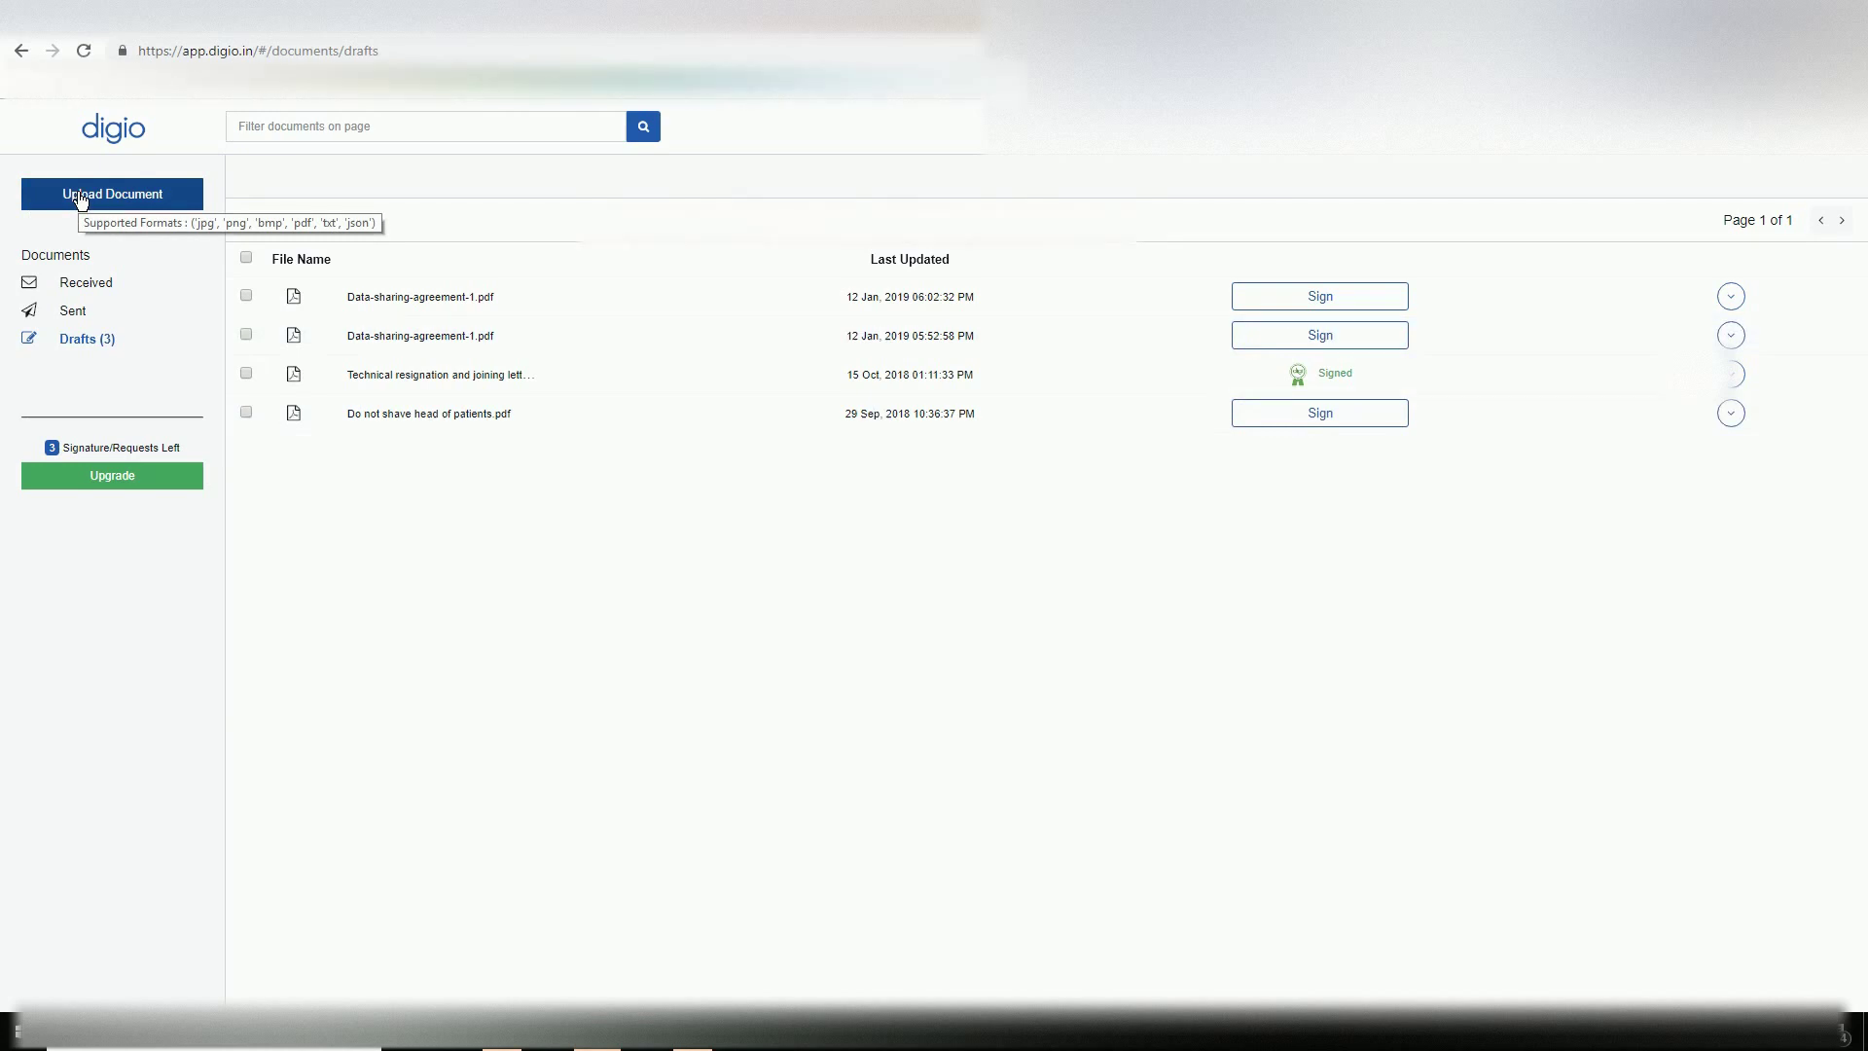
Step: Upload 'Data-sharing-agreement-1.10.18 filled gk signed' PDF from the file picker
{"action": "left_click", "coordinate": [145, 195]}
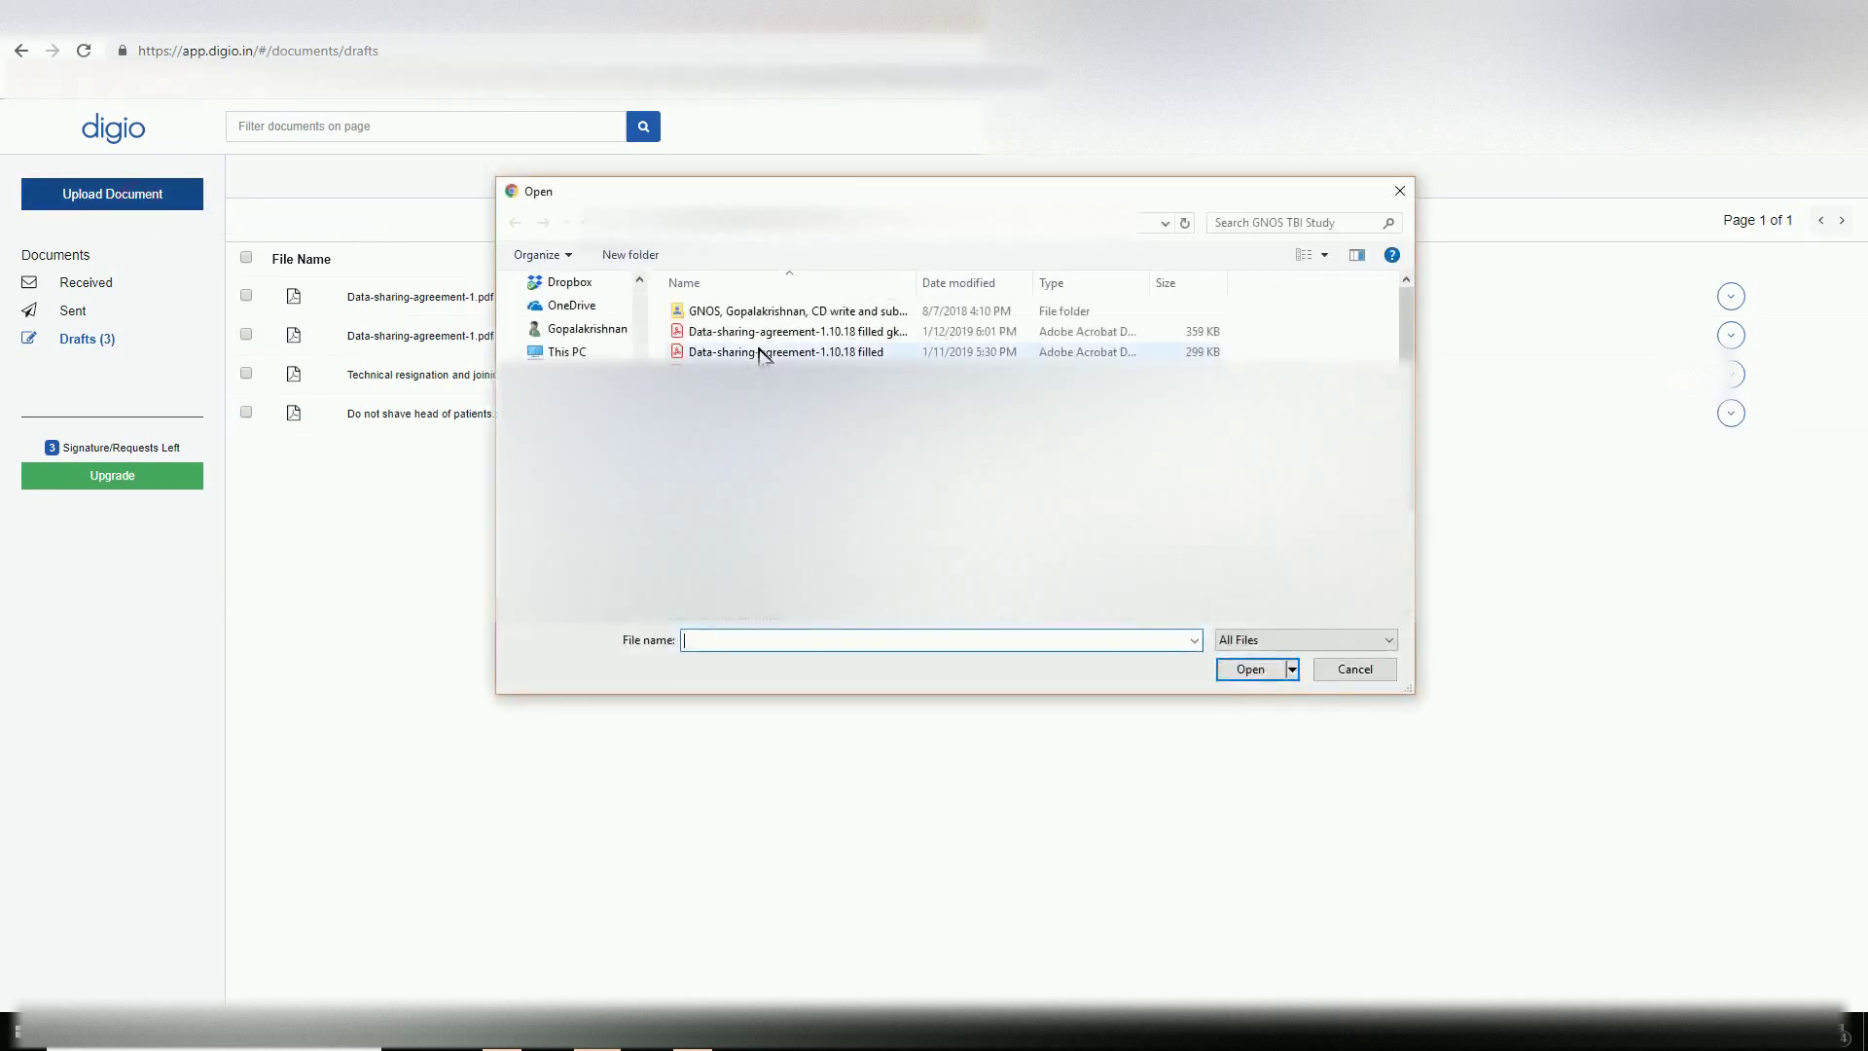
{"action": "left_click_drag", "start_coordinate": [917, 284], "coordinate": [997, 283]}
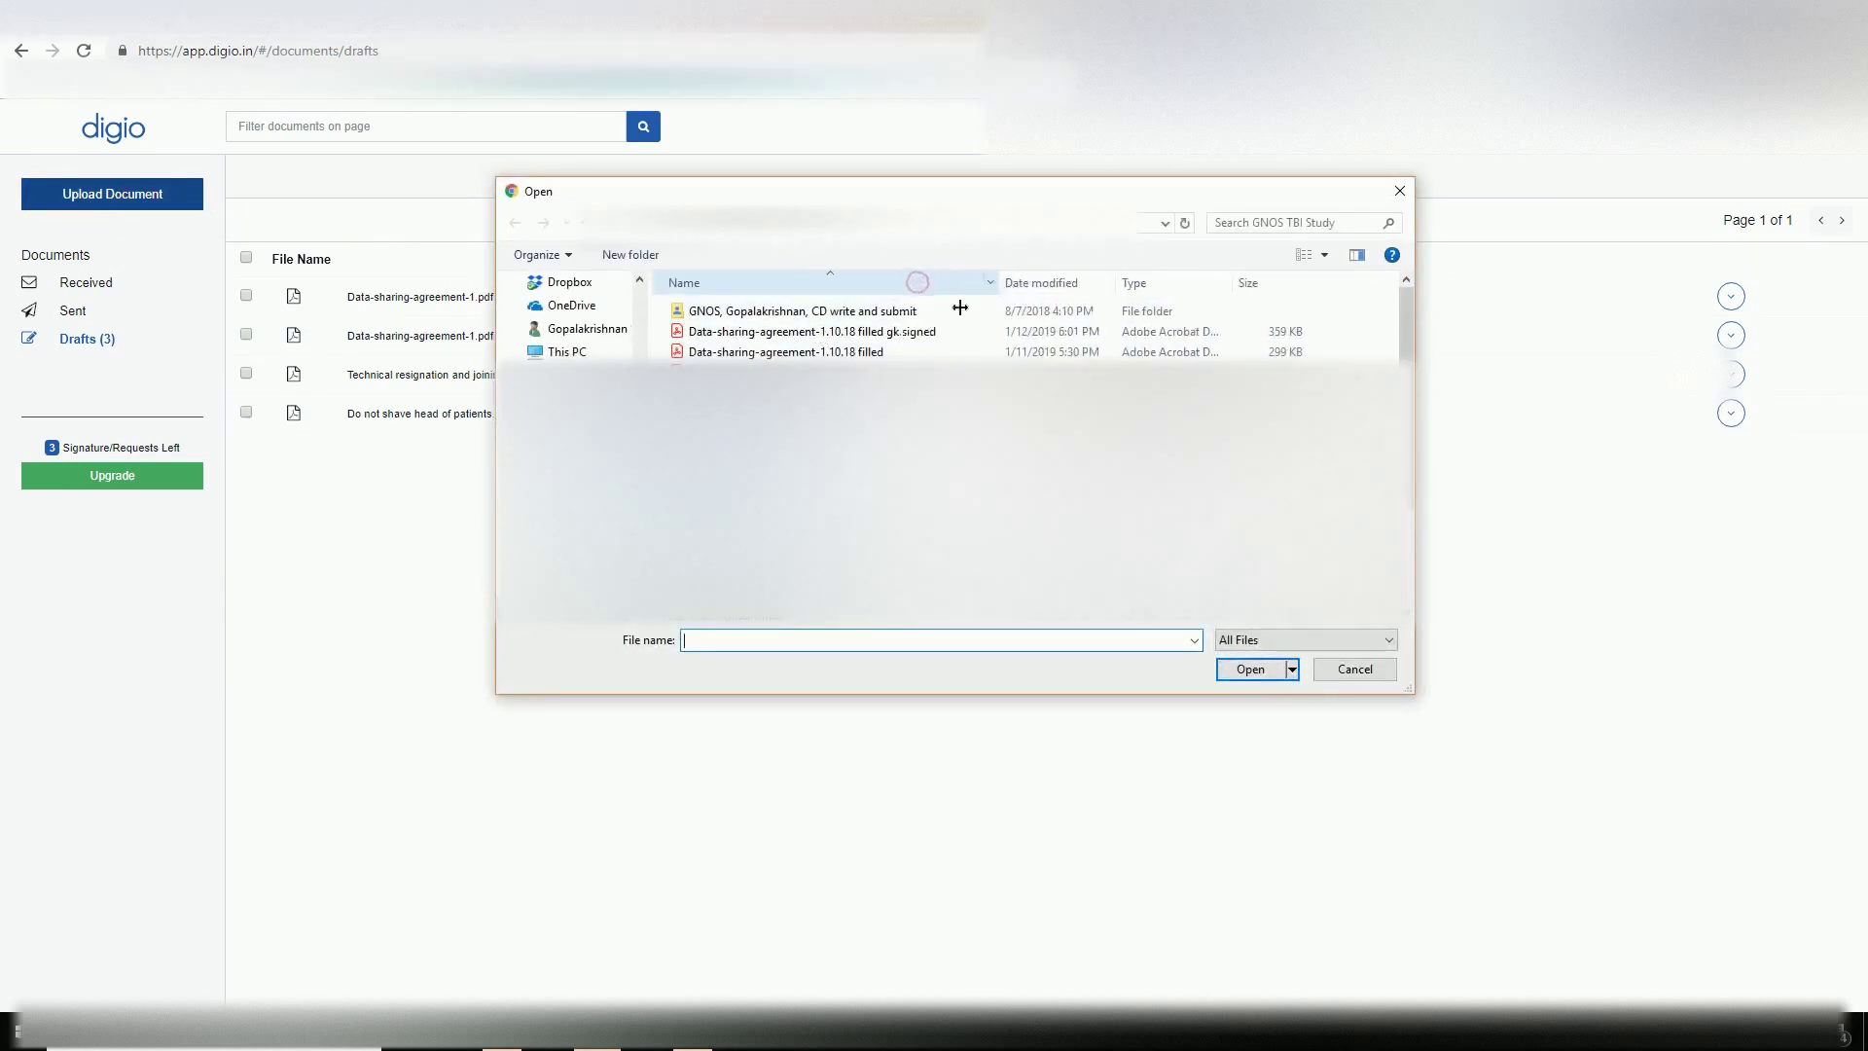
{"action": "left_click", "coordinate": [906, 332]}
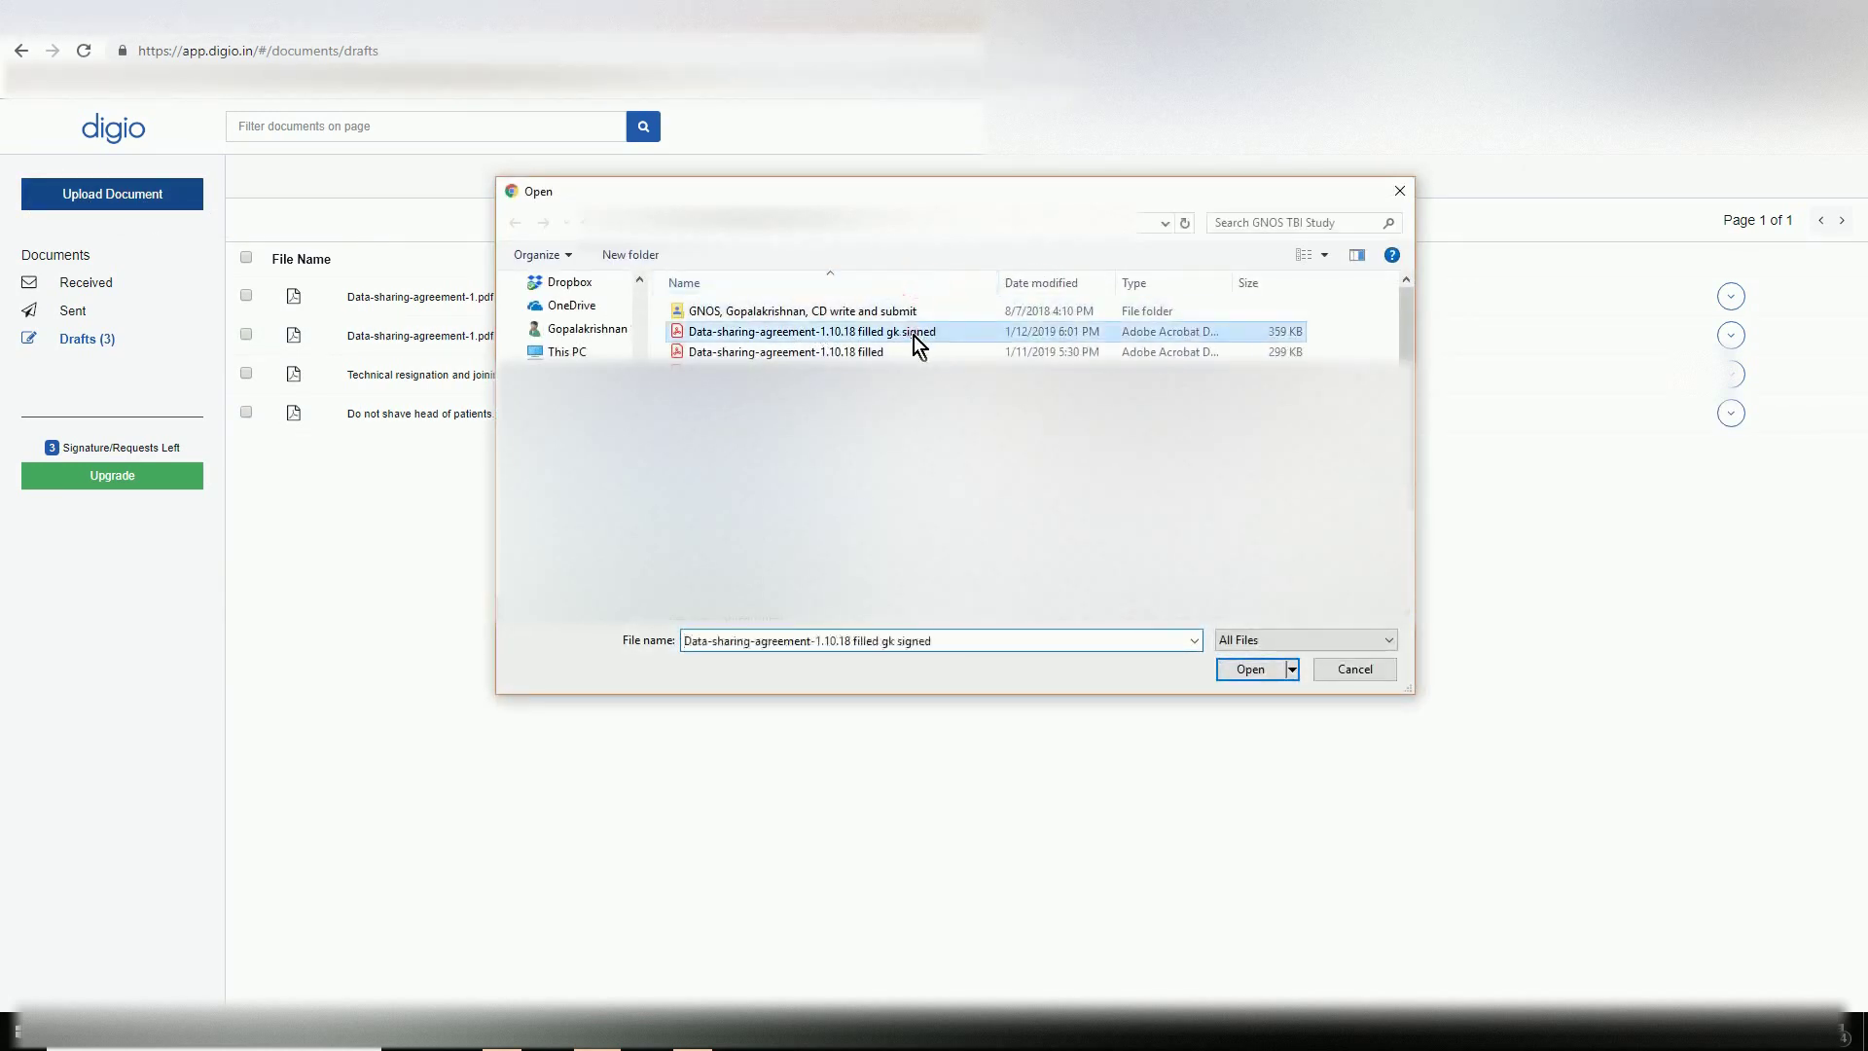
{"action": "left_click", "coordinate": [1250, 674]}
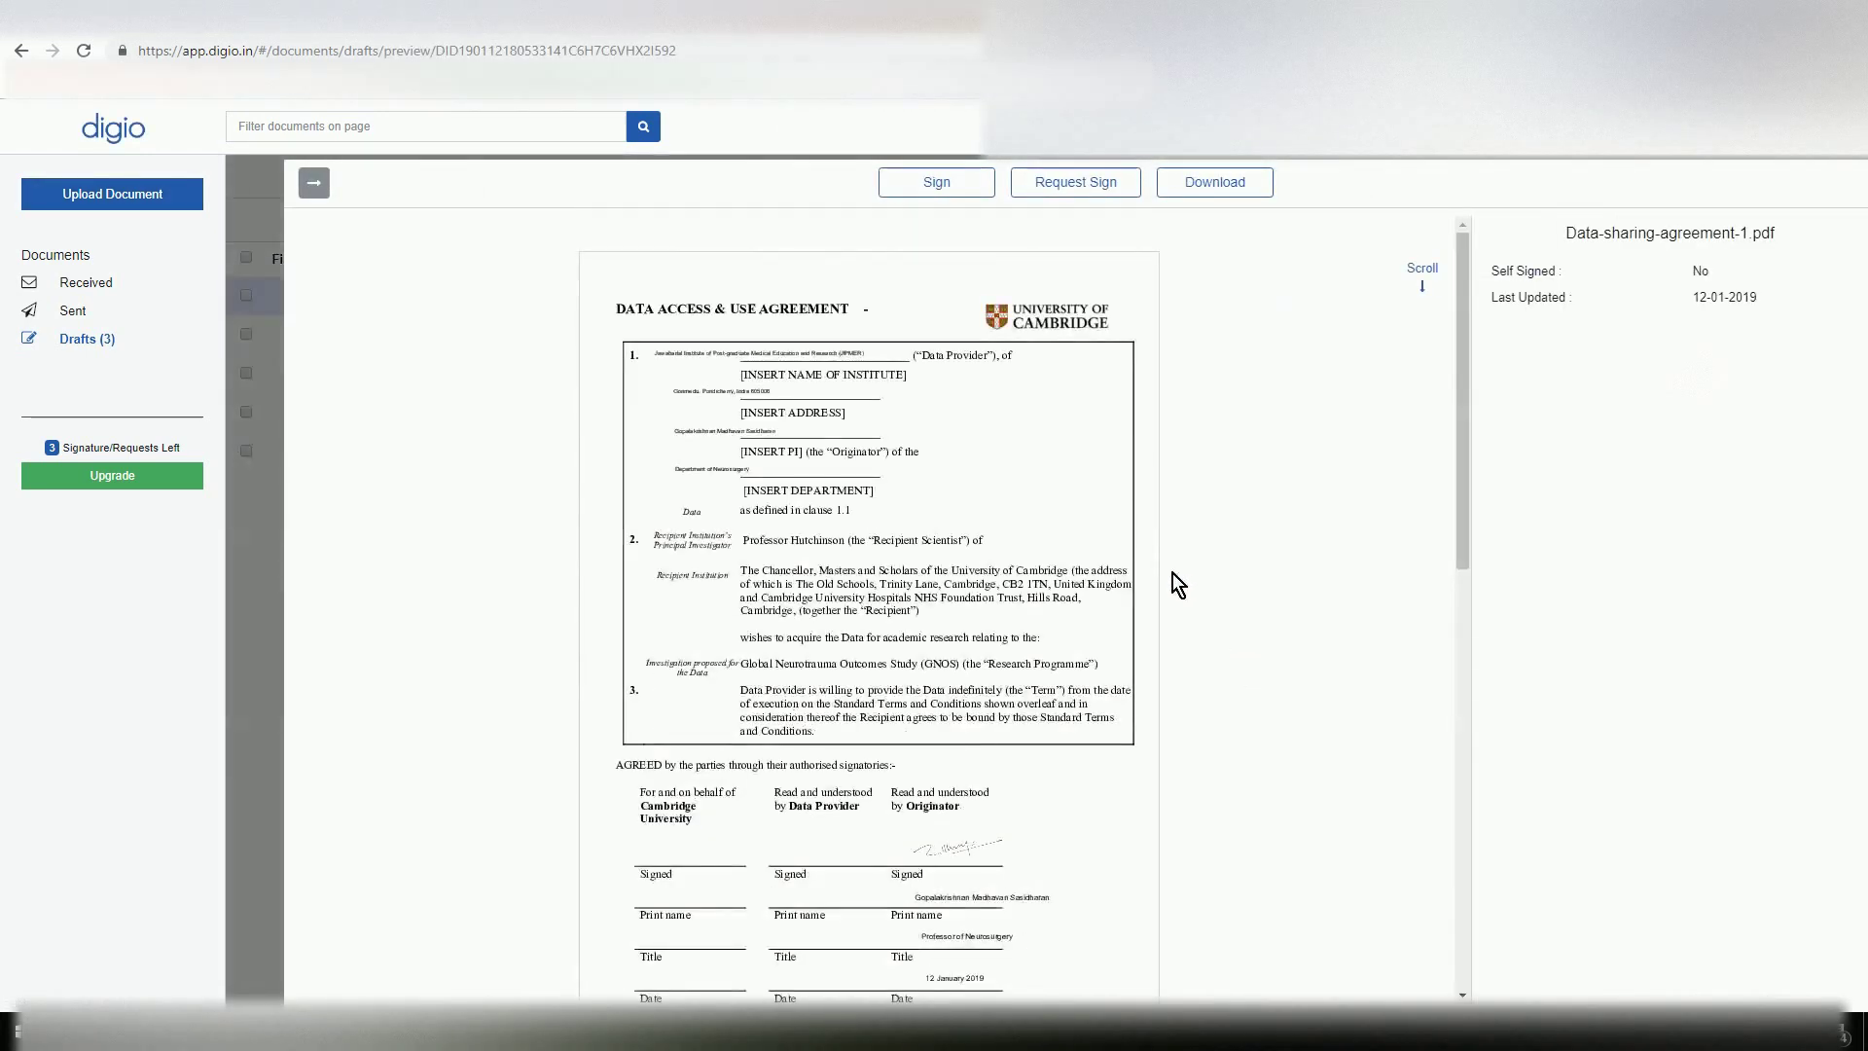
Step: Begin signing the uploaded agreement using the Aadhaar eSign option
{"action": "left_click", "coordinate": [936, 181]}
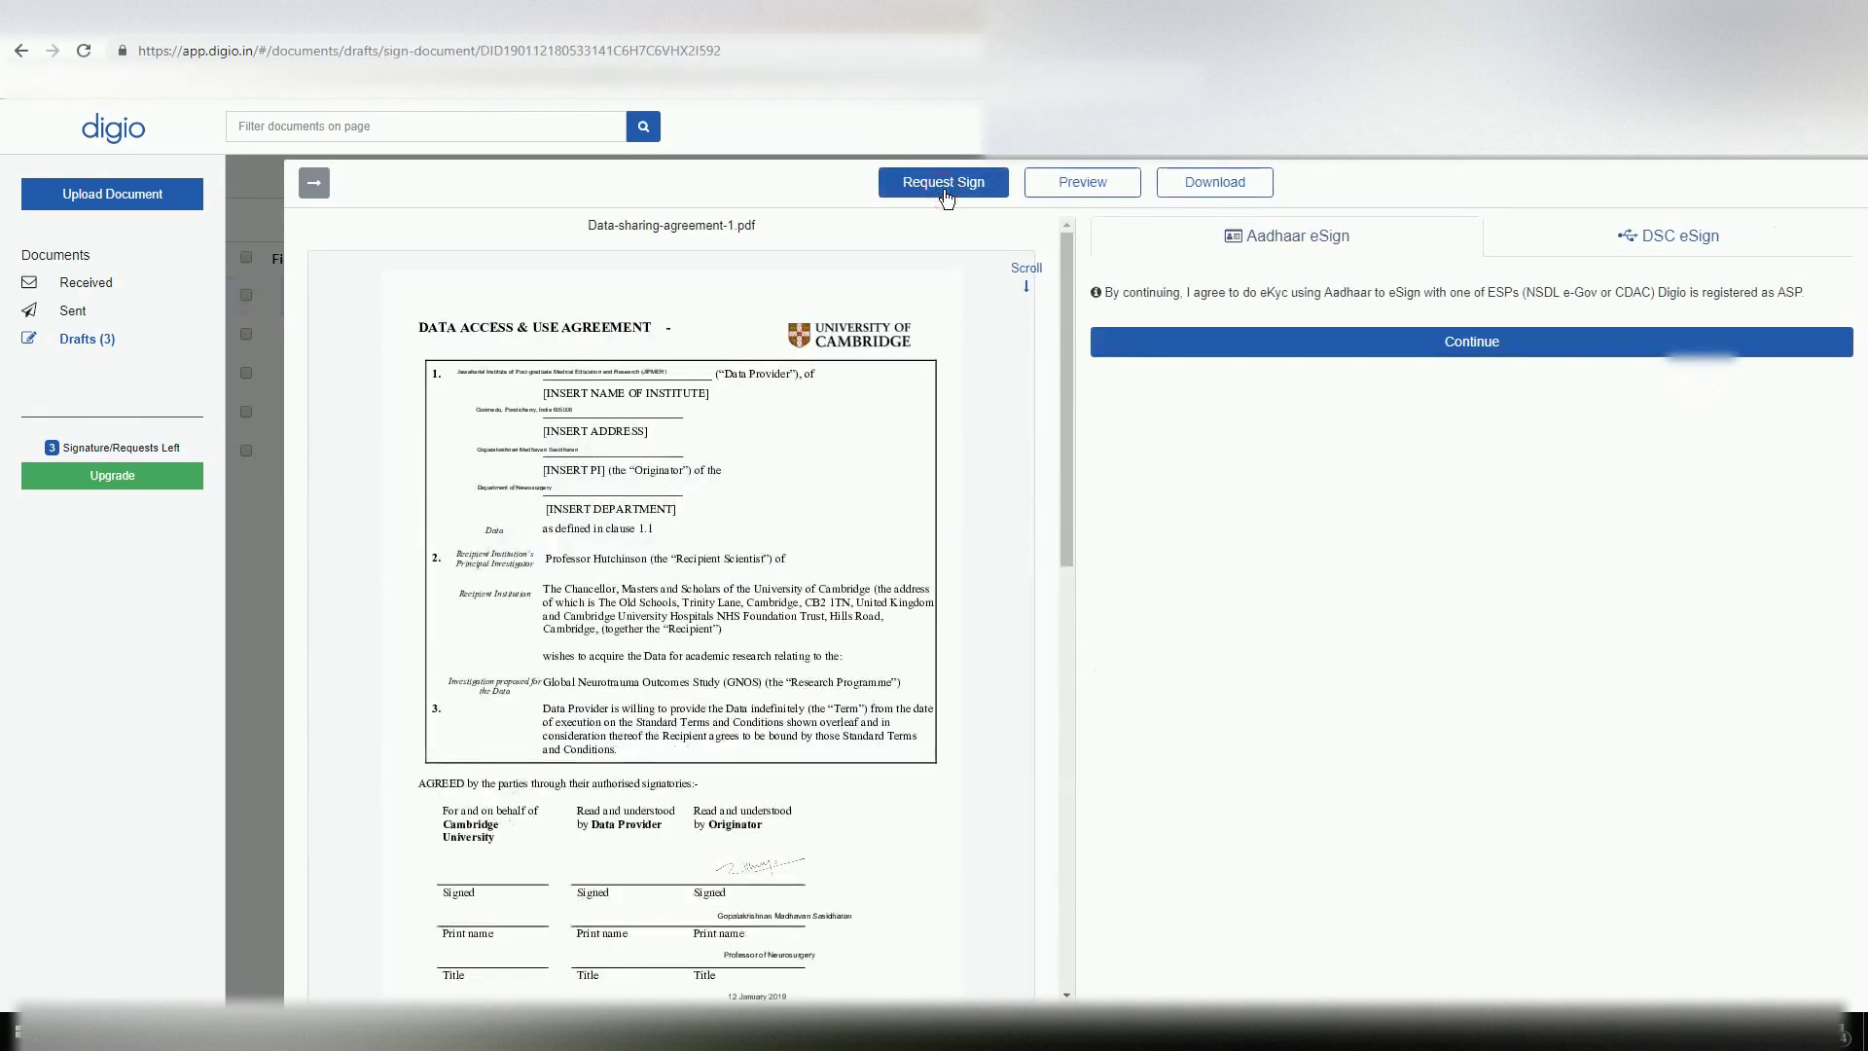
{"action": "left_click", "coordinate": [1408, 351]}
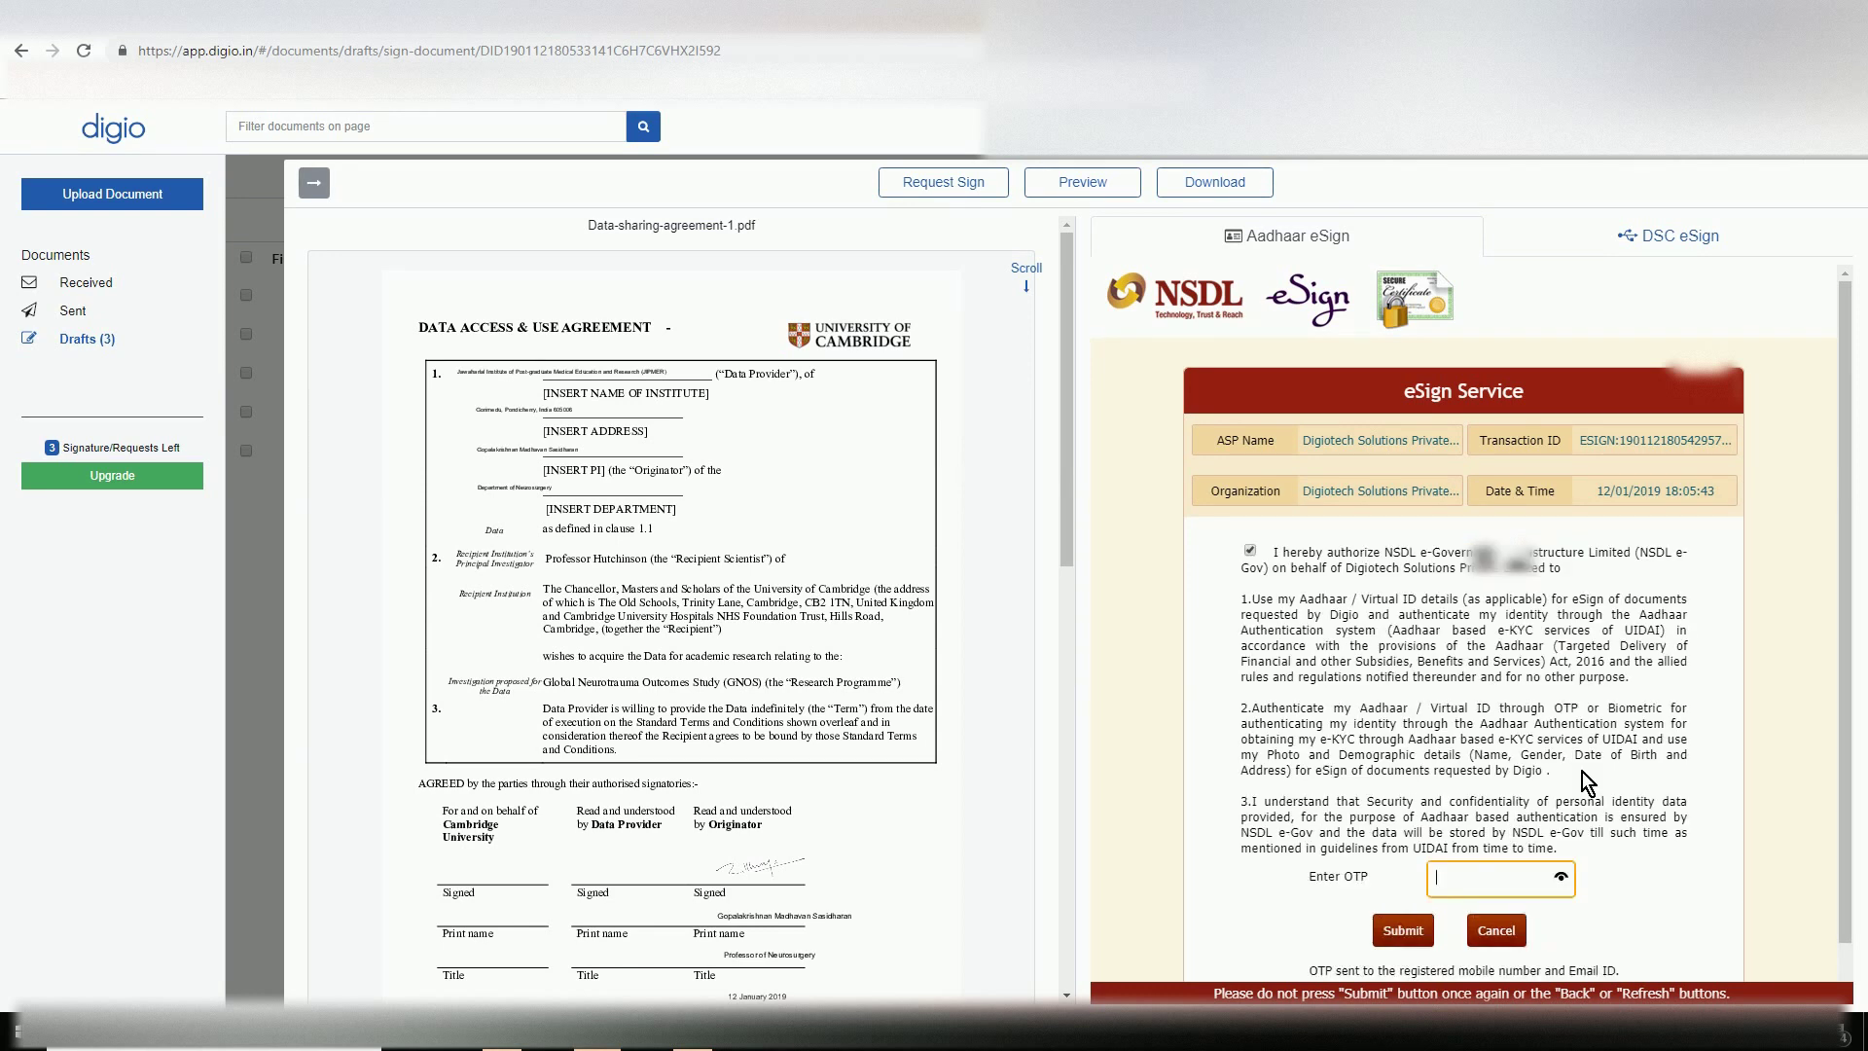
{"action": "type", "text": "12"}
Step: Submit the OTP in the NSDL eSign form to complete the self-signature
{"action": "left_click", "coordinate": [1402, 931]}
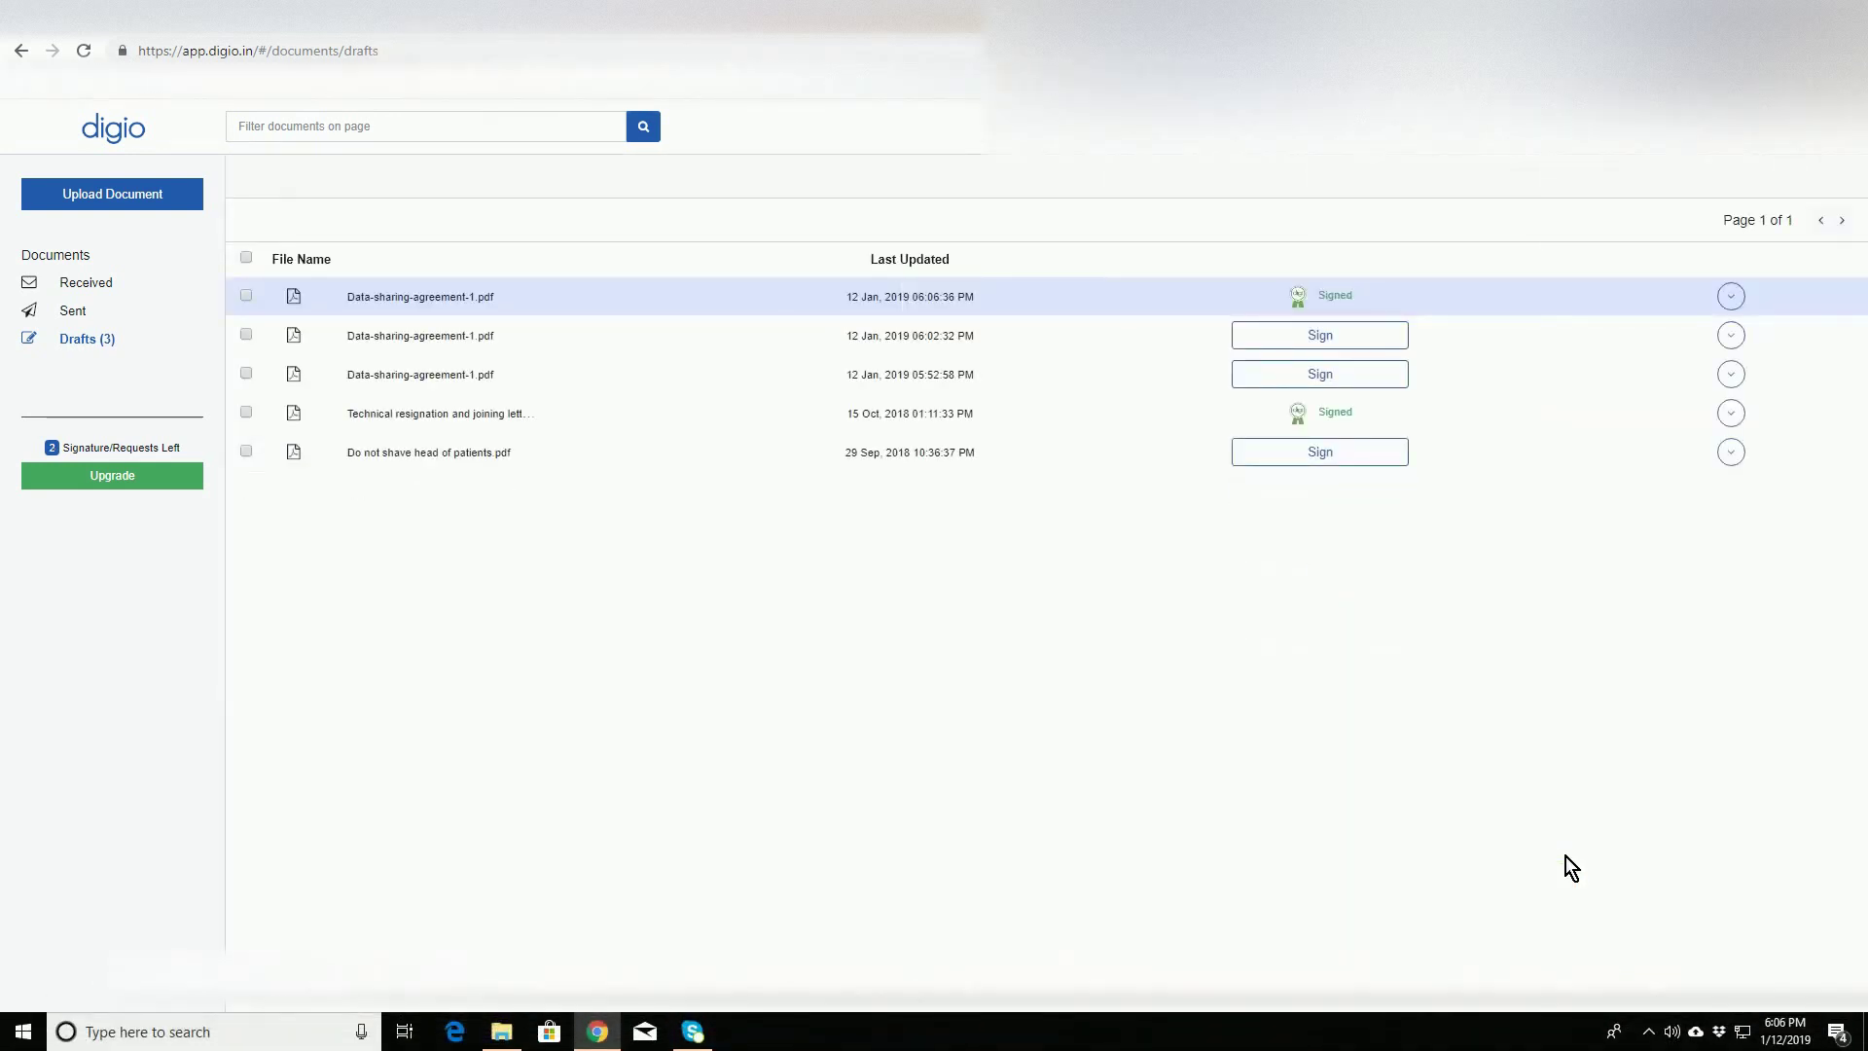
Step: Choose Request Sign from the signed agreement's row actions
{"action": "left_click", "coordinate": [1732, 297]}
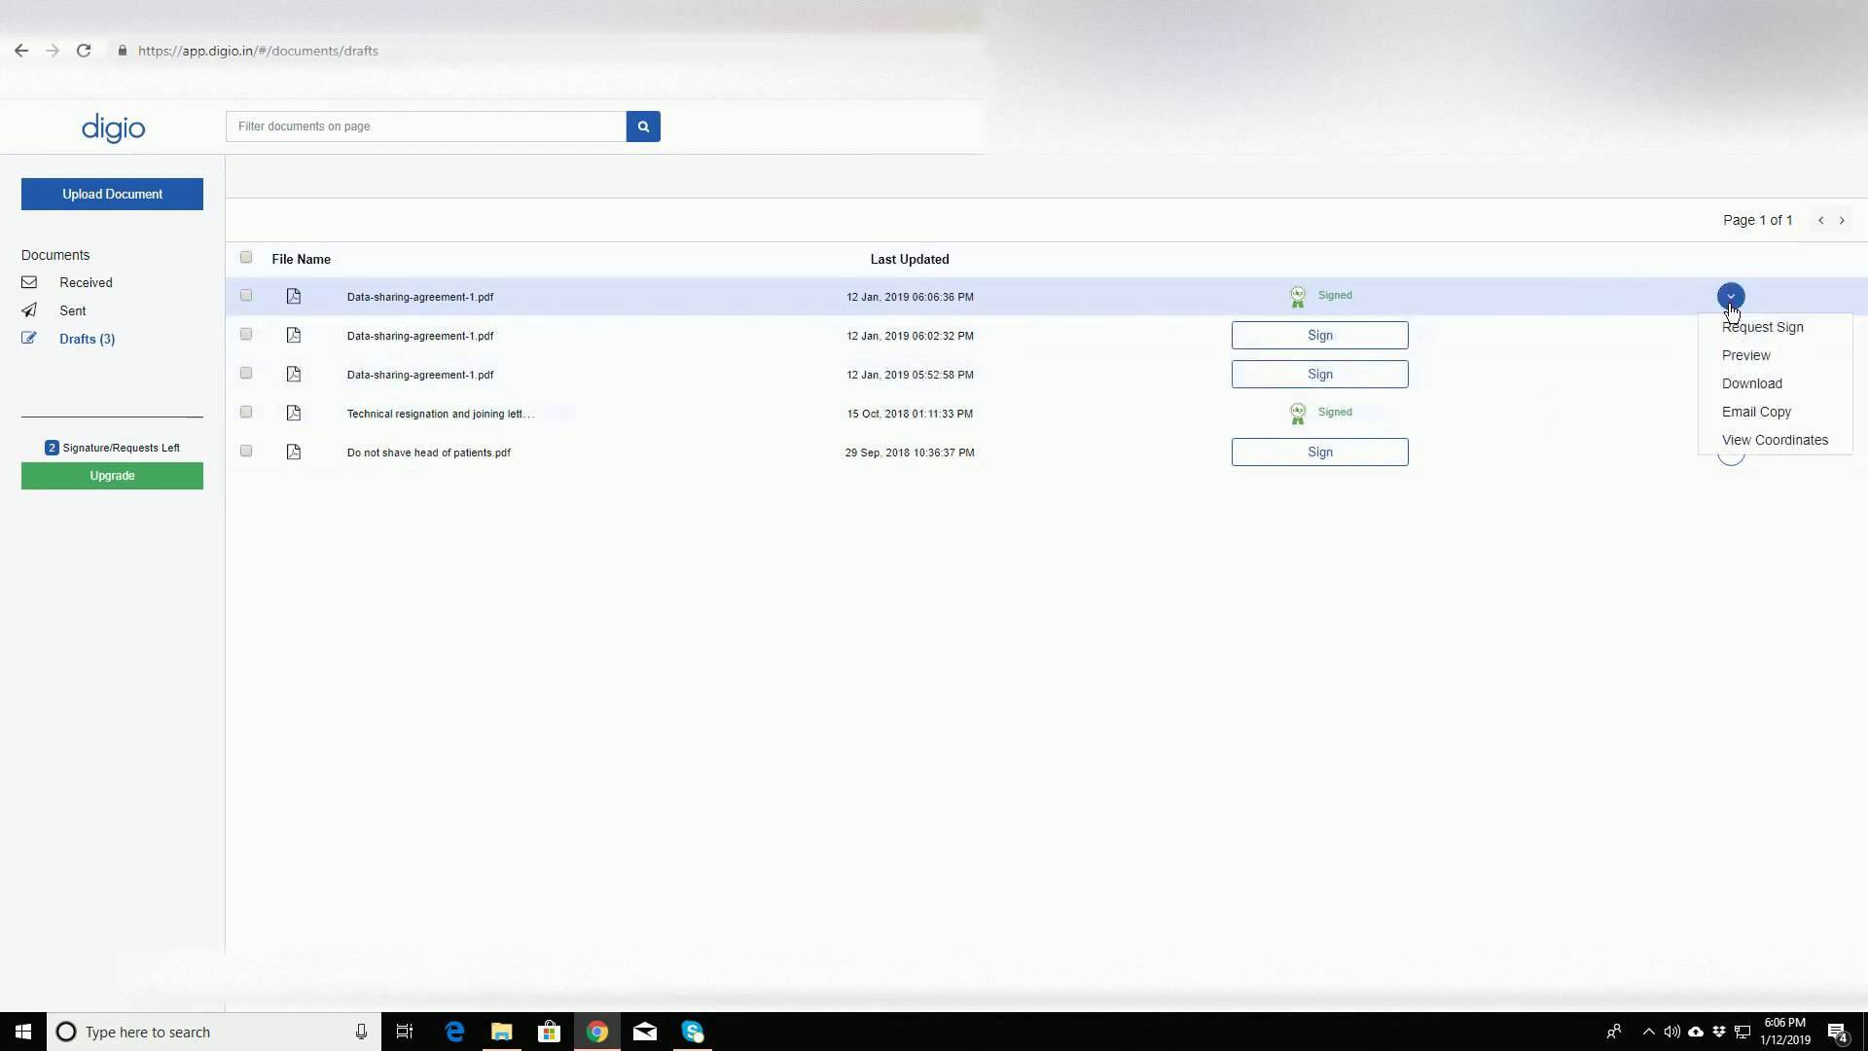
{"action": "left_click", "coordinate": [1749, 331]}
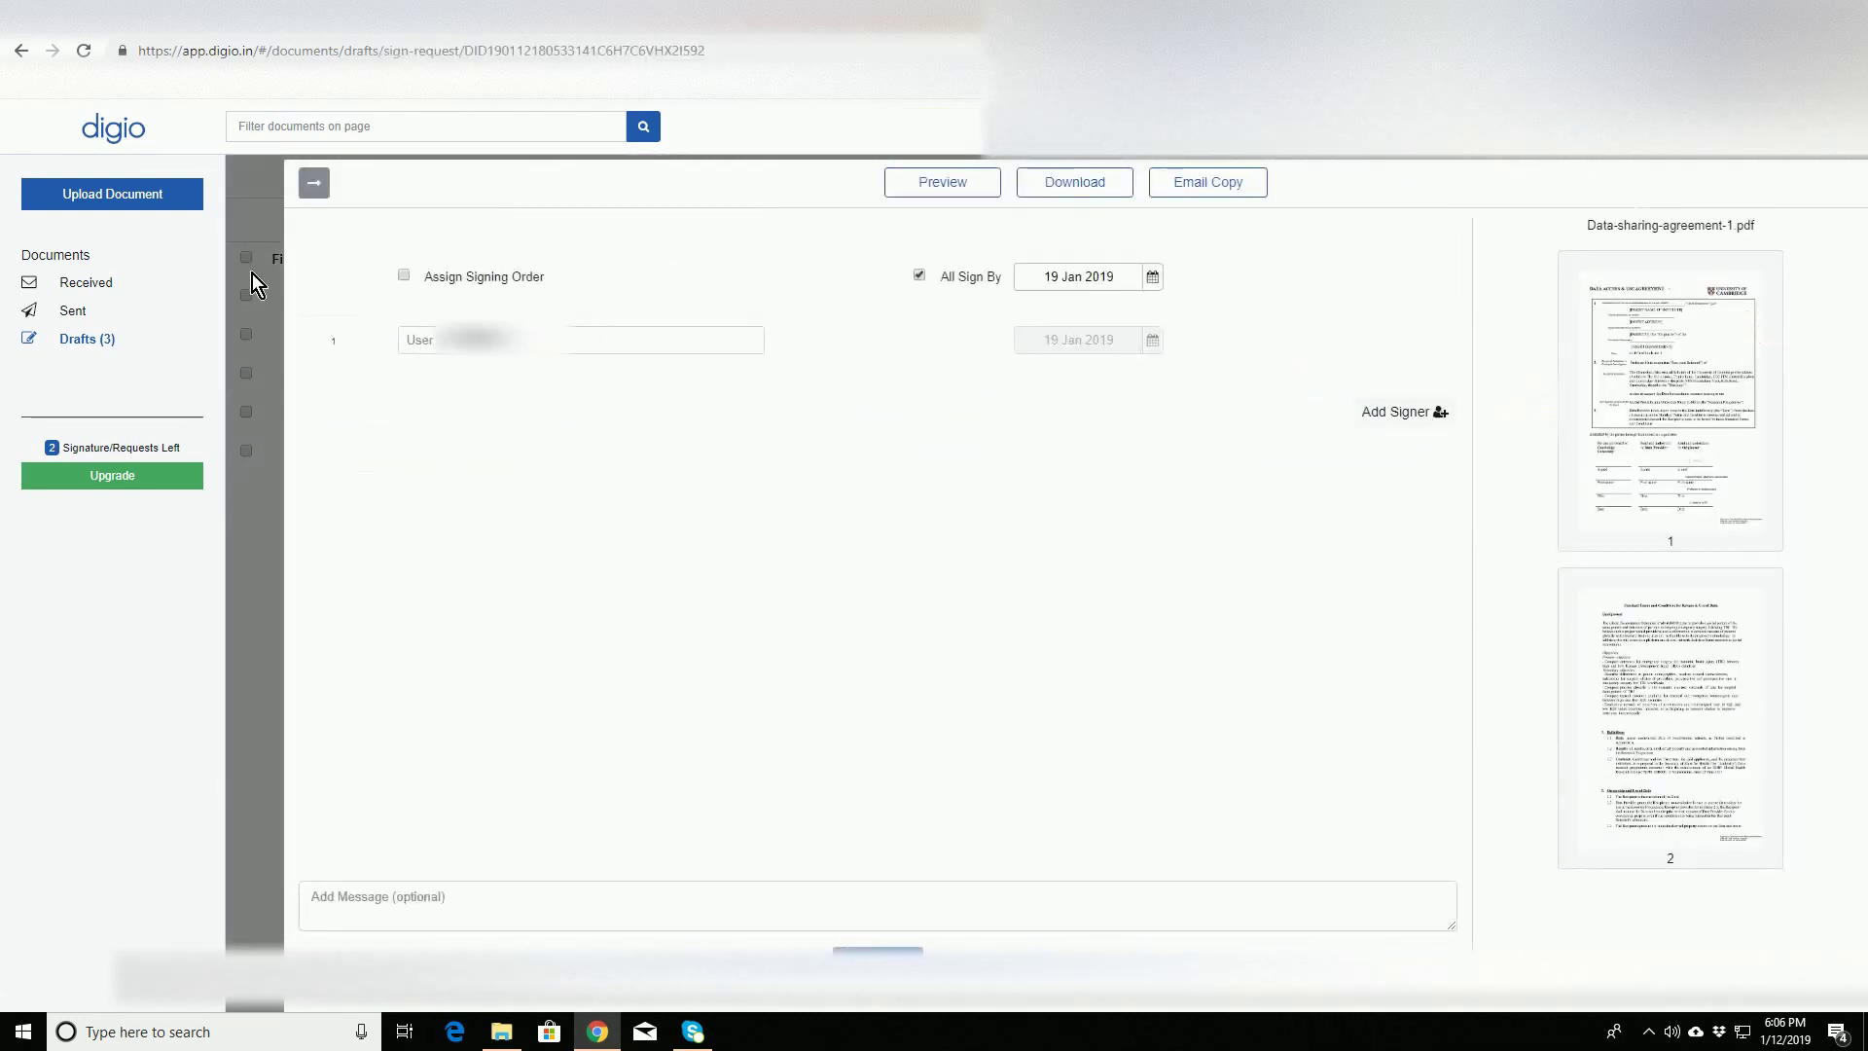
Step: Send the signature request with the signer's email and a message
{"action": "left_click", "coordinate": [467, 339]}
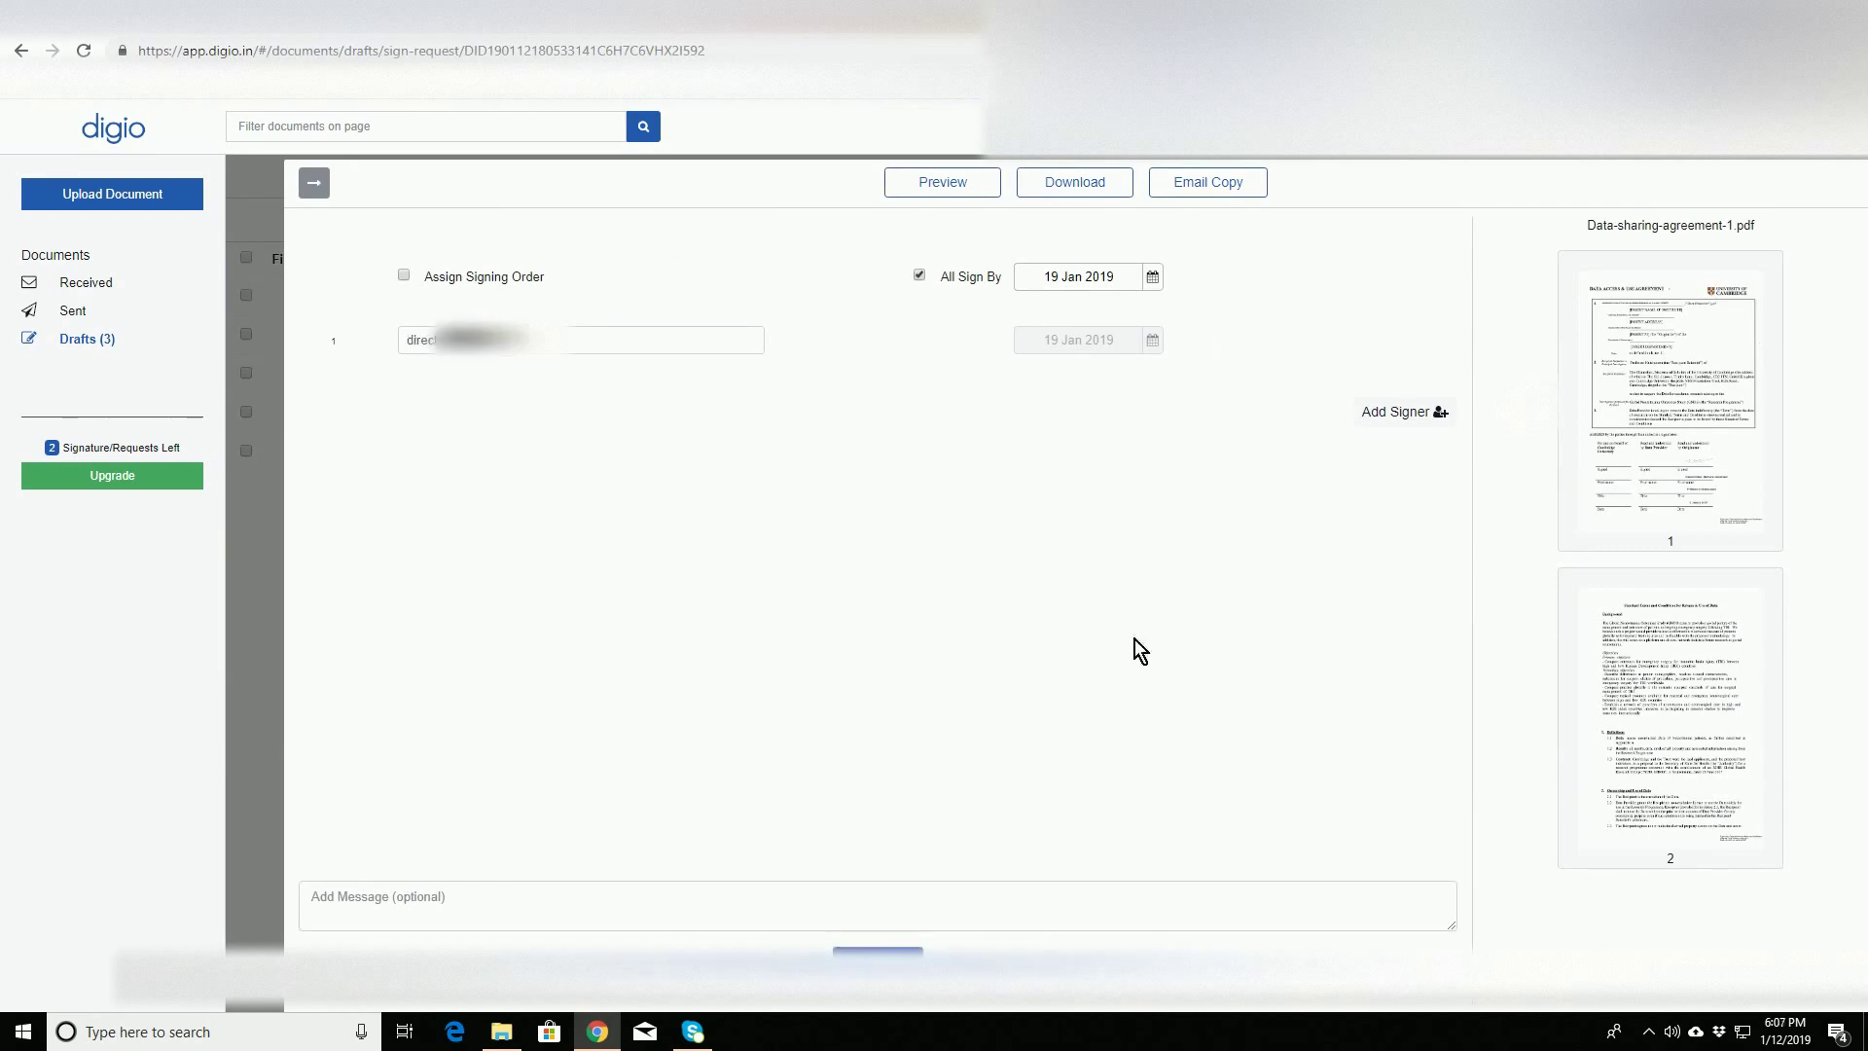
{"action": "left_click", "coordinate": [448, 898]}
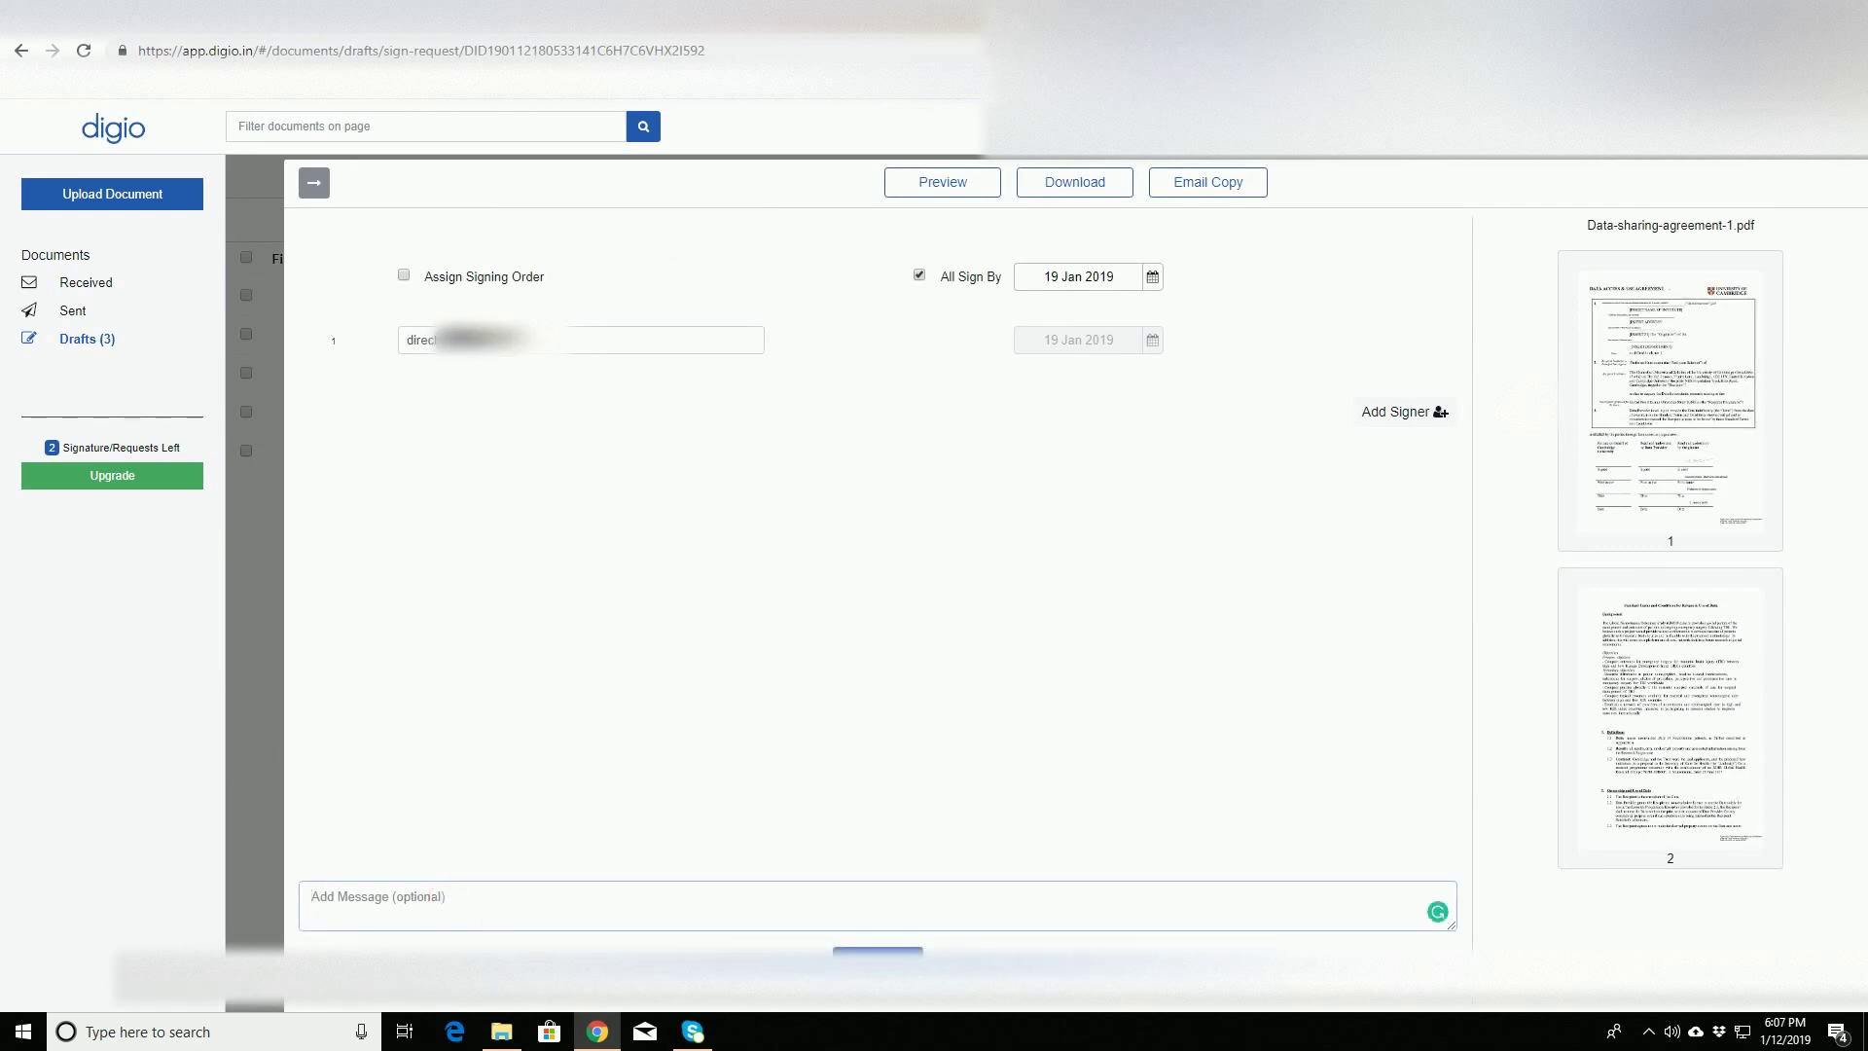
{"action": "left_click", "coordinate": [877, 950]}
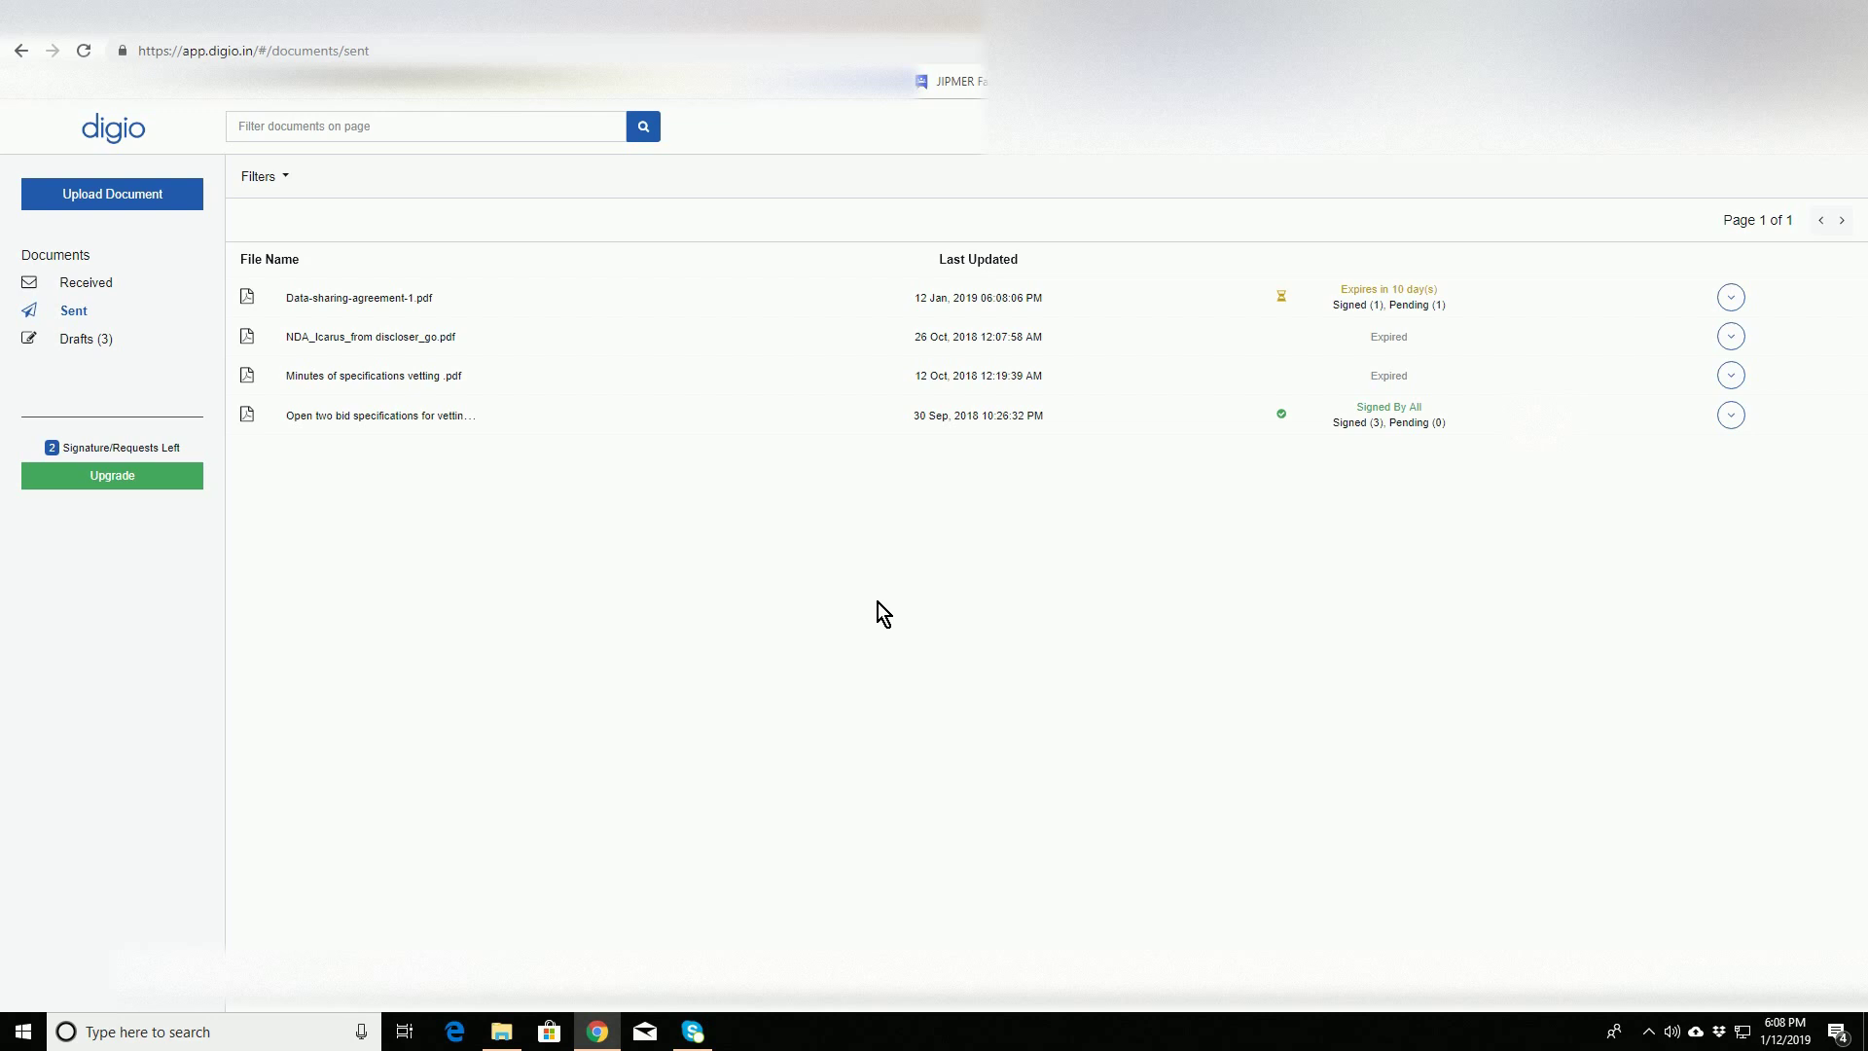
Step: Preview the fully signed 'Open two bid specifications for vetting.pdf' from Sent
{"action": "left_click", "coordinate": [1409, 423]}
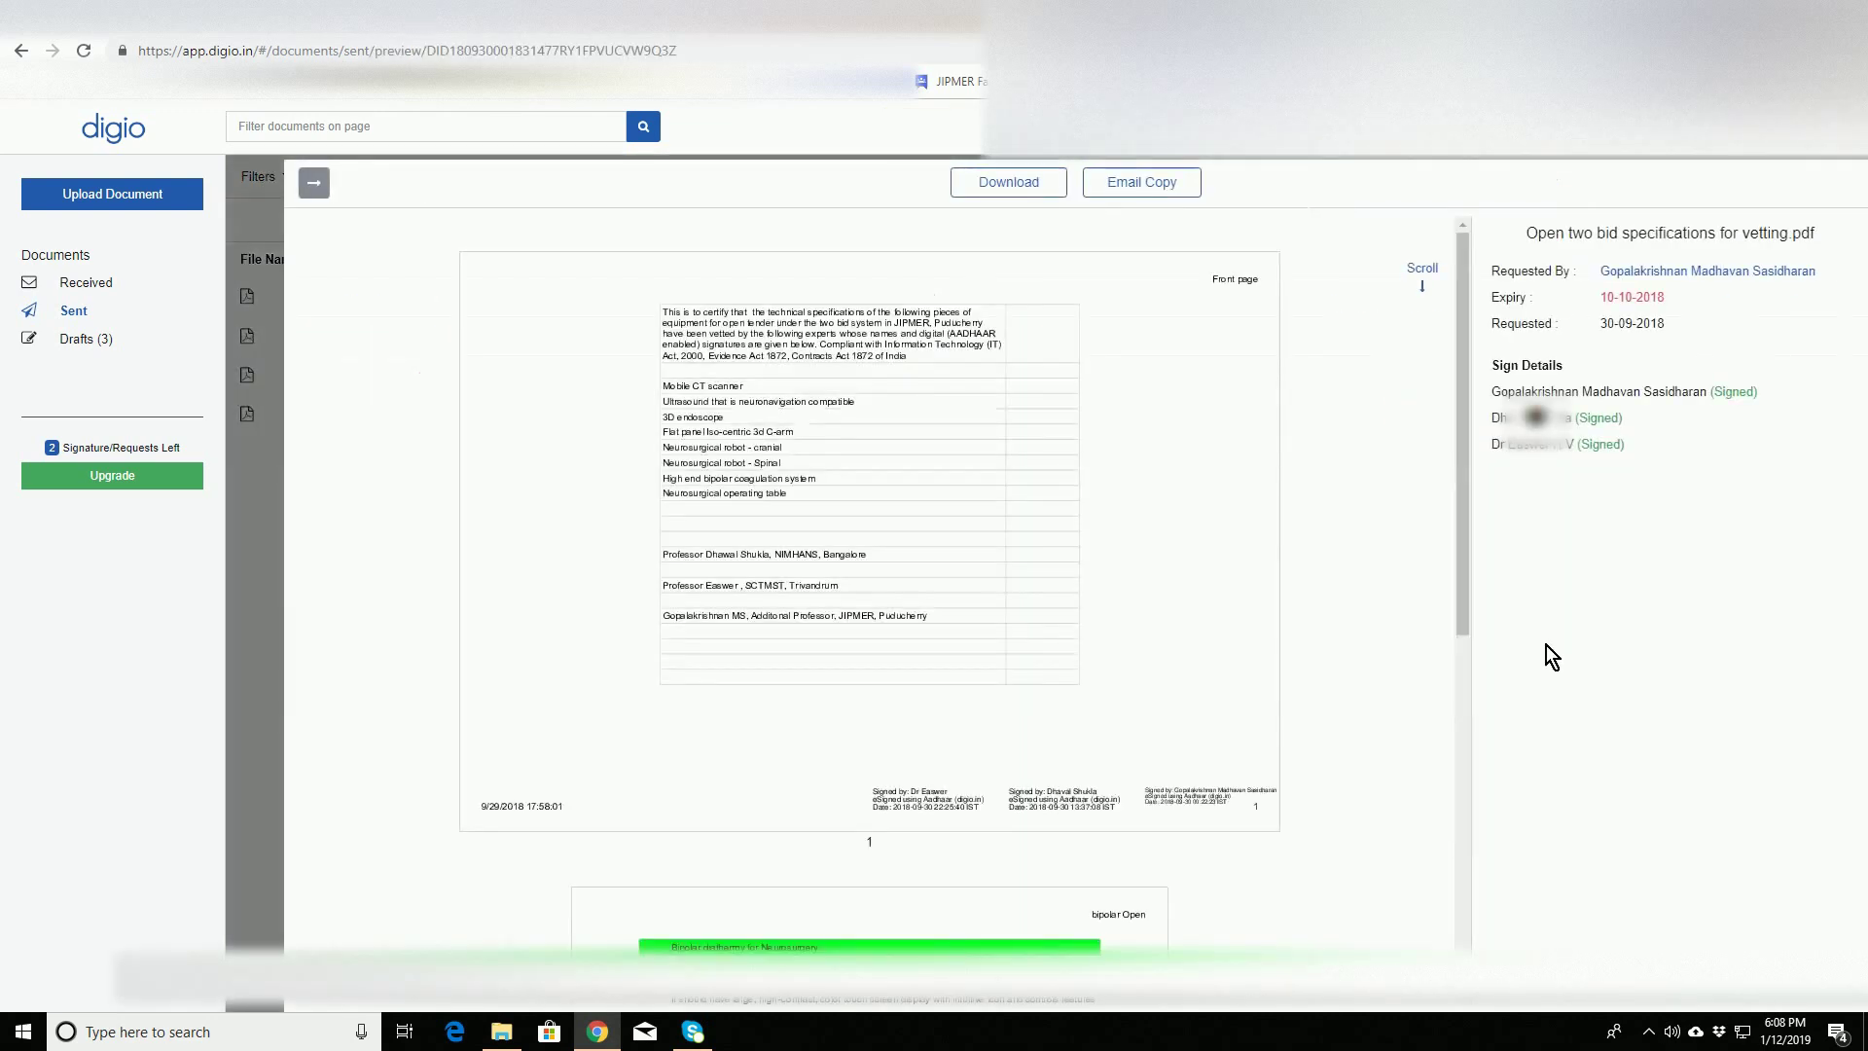
{"action": "scroll", "coordinate": [1244, 540], "scroll_direction": "down", "scroll_amount": 2}
{"action": "scroll", "coordinate": [1244, 541], "scroll_direction": "down", "scroll_amount": 2}
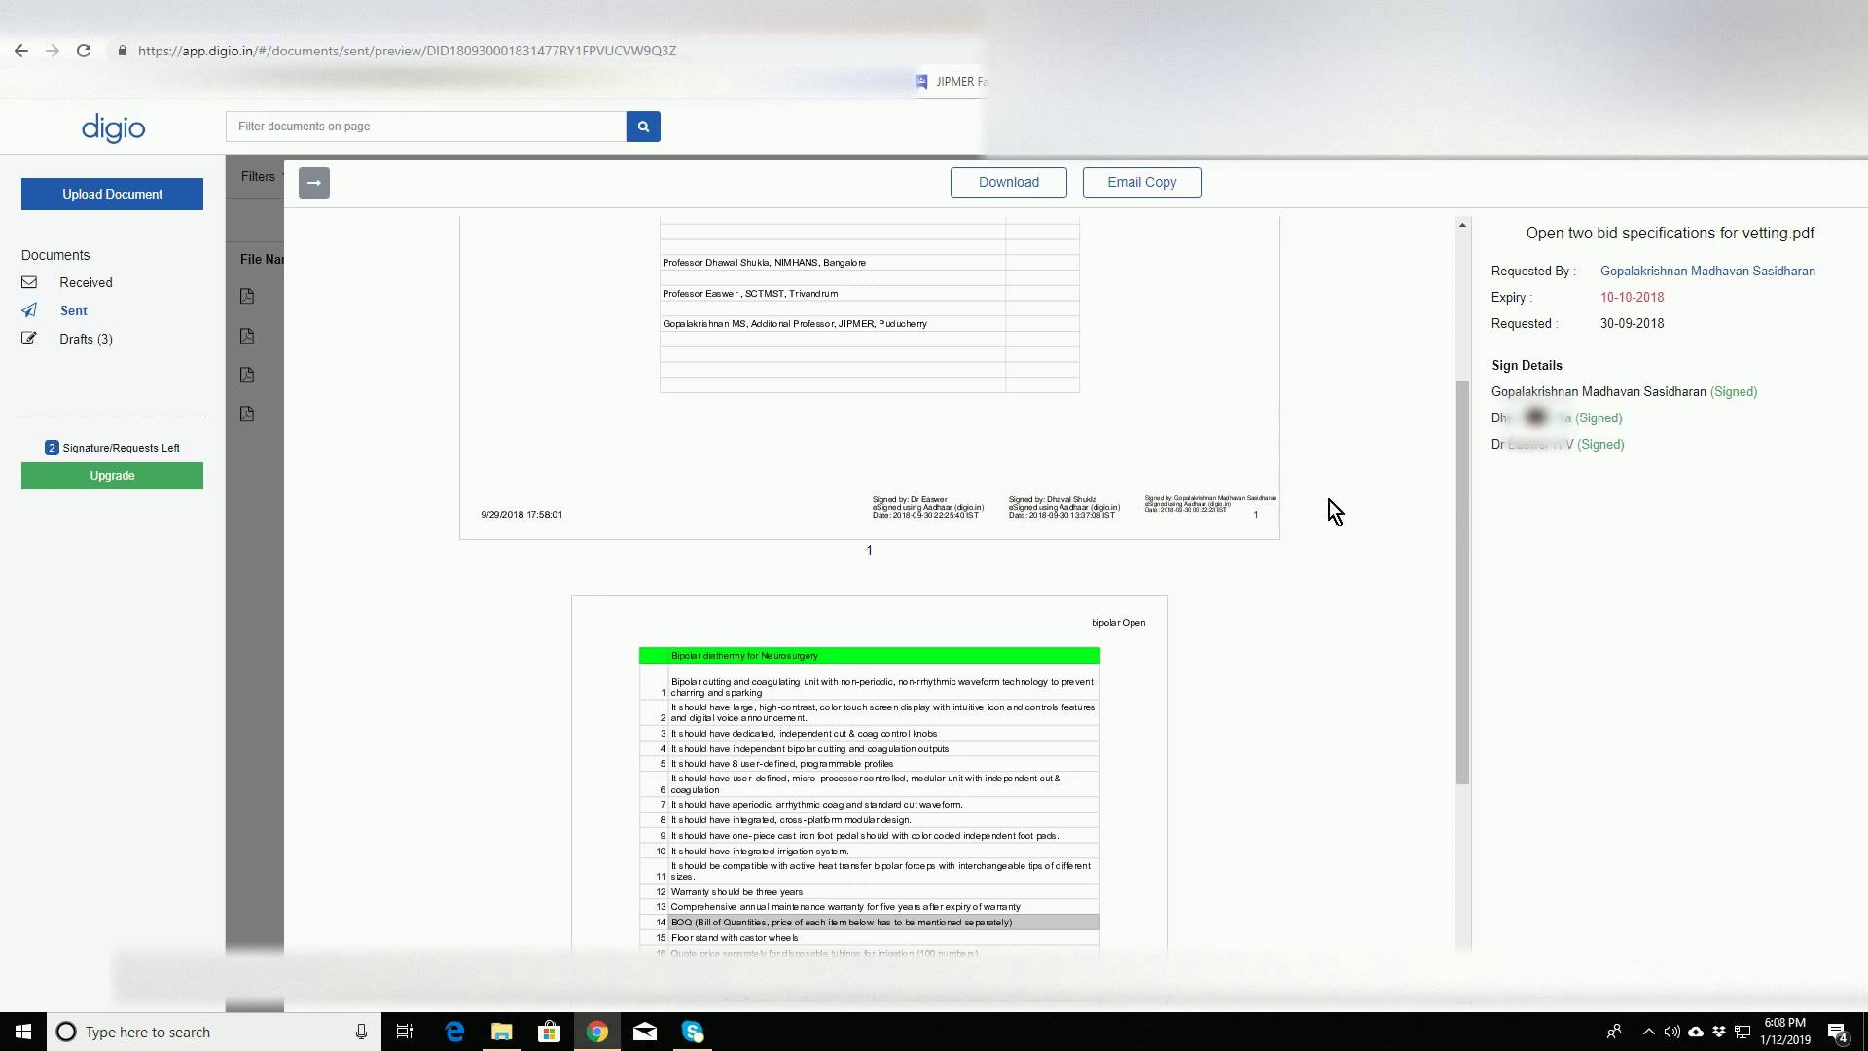
{"action": "scroll", "coordinate": [1331, 501], "scroll_direction": "up", "scroll_amount": 1}
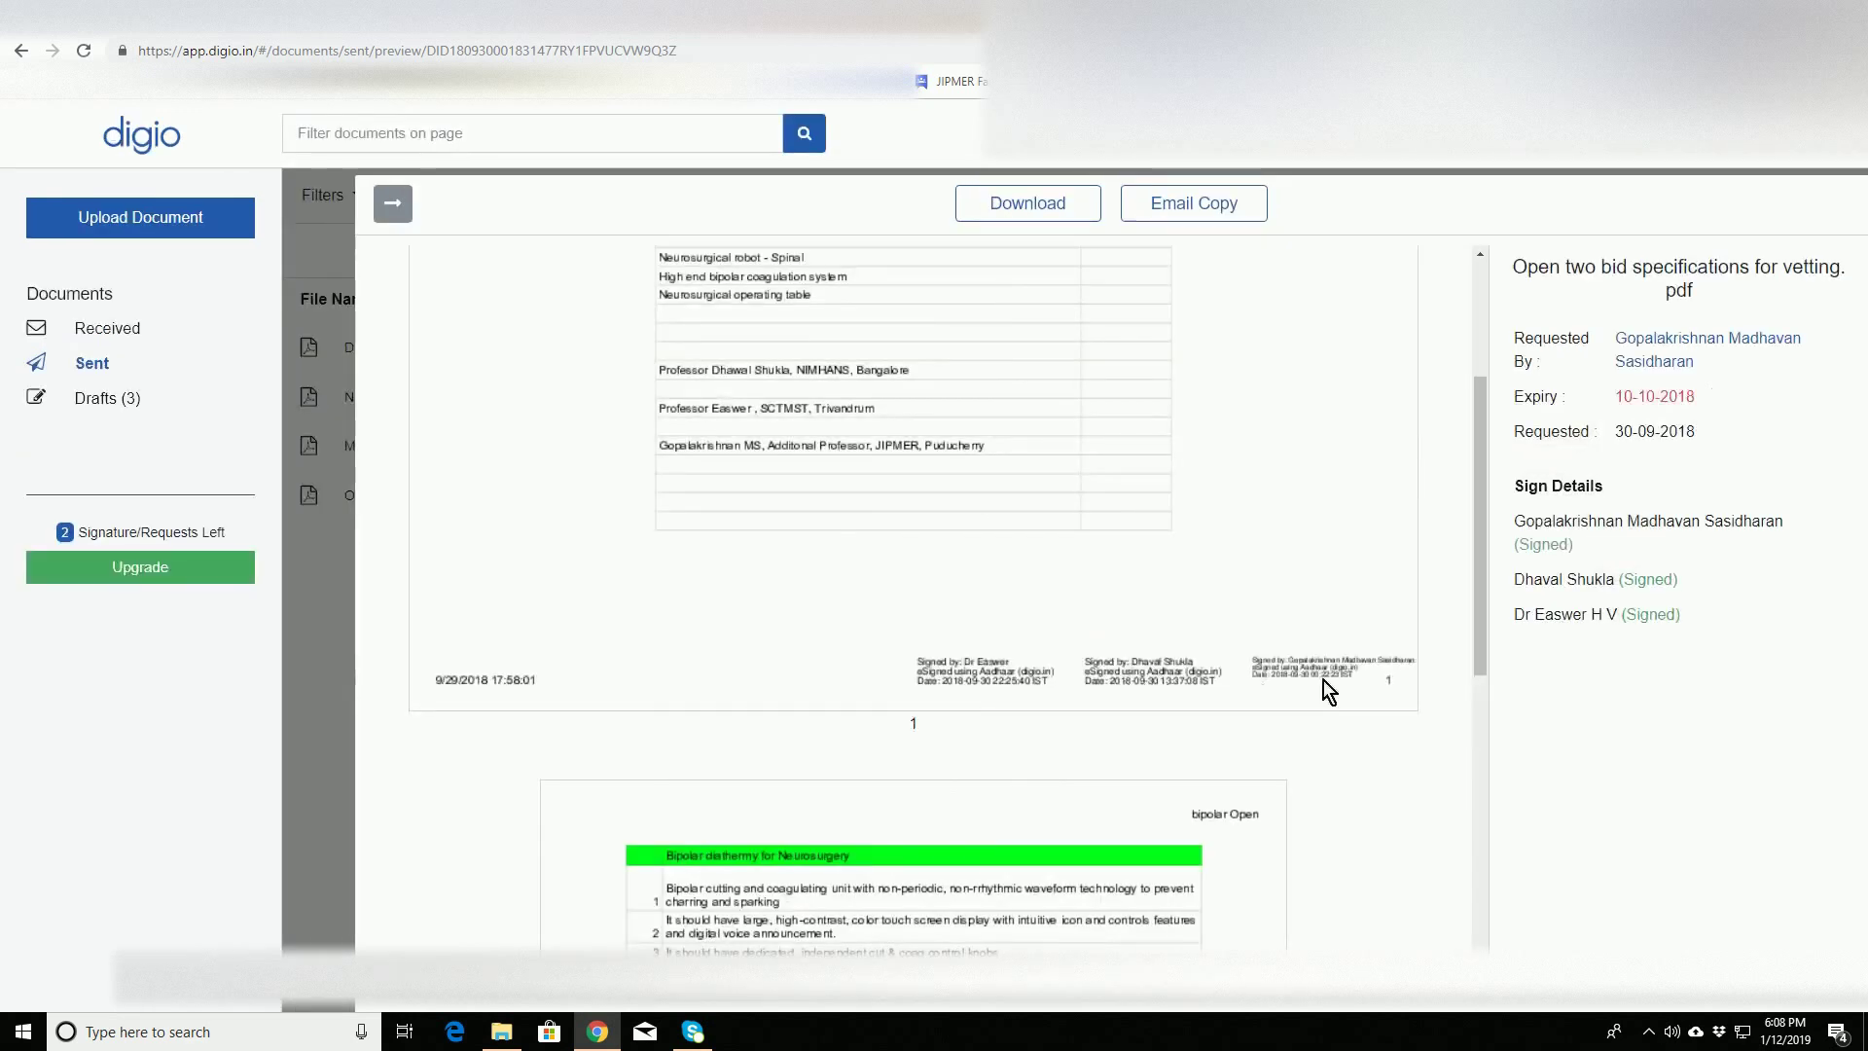